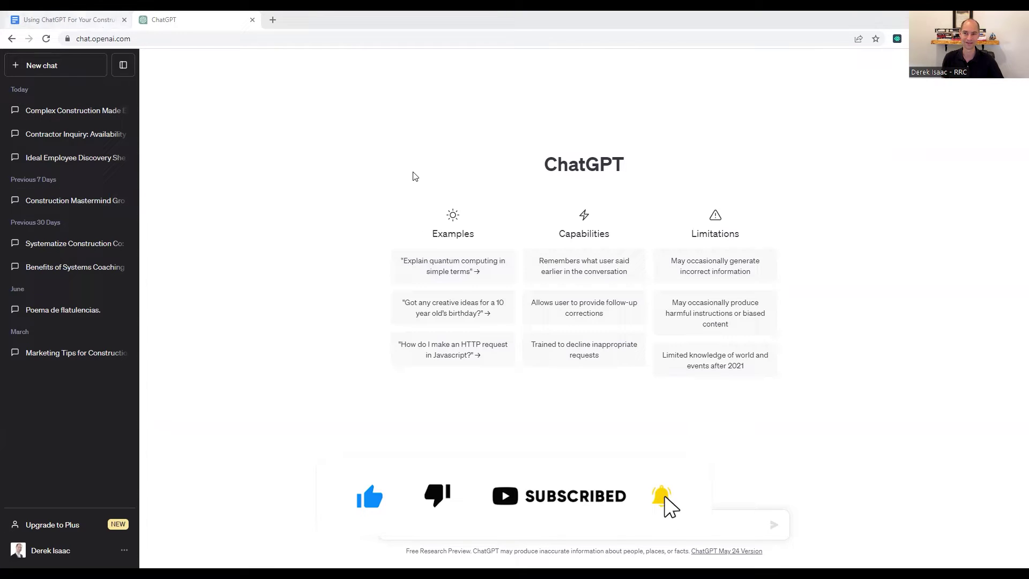
Copy the first Marketing Copy prompt: a fun email under 150 words on questions for a construction contractor.
{"action": "left_click", "coordinate": [98, 23]}
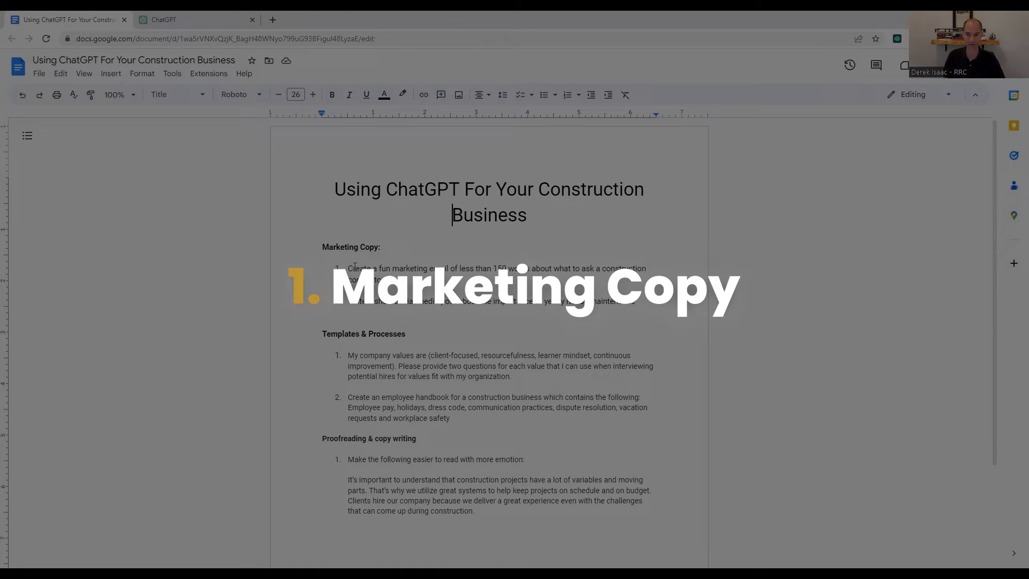
{"action": "double_click", "coordinate": [355, 269]}
{"action": "triple_click", "coordinate": [381, 279]}
{"action": "key", "text": "ctrl+c"}
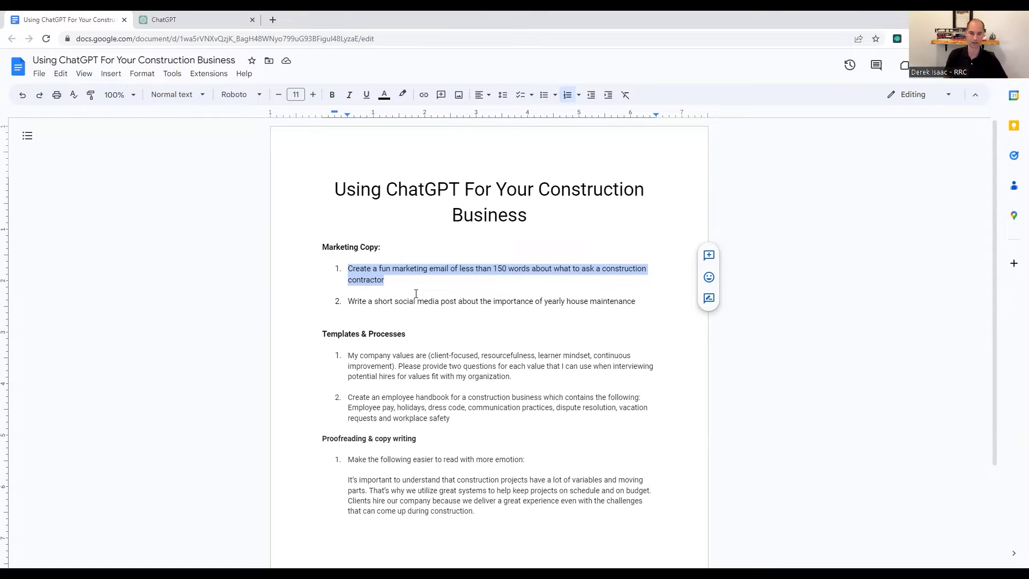
{"action": "left_click", "coordinate": [503, 268]}
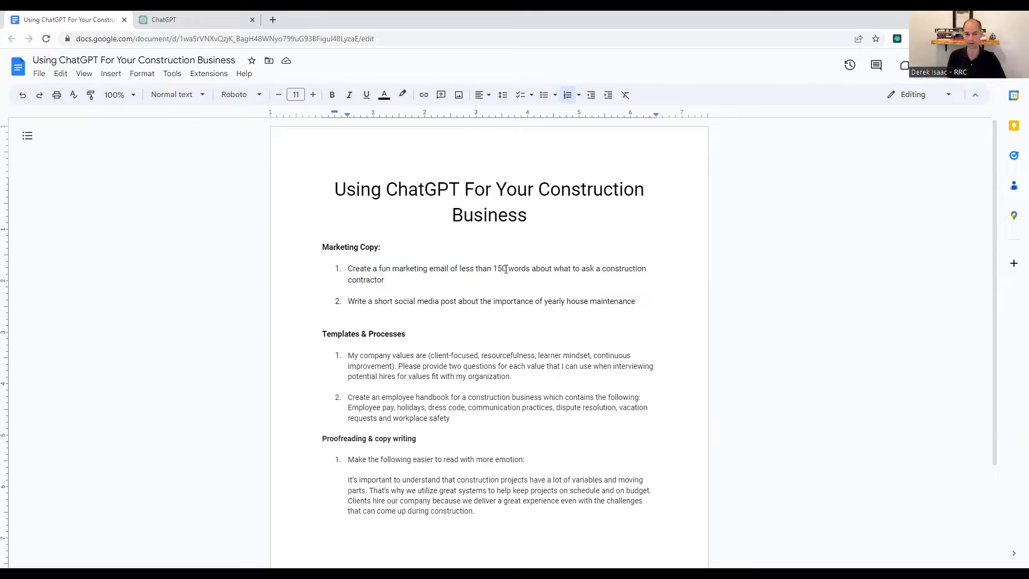
Paste the fun contractor marketing email prompt into a new ChatGPT chat and send it.
{"action": "left_click", "coordinate": [216, 16]}
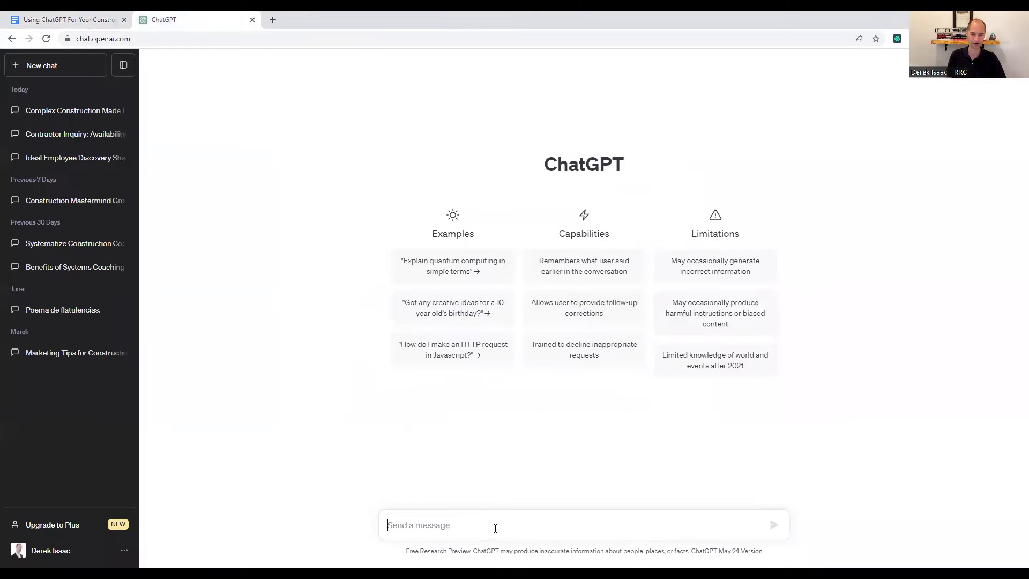
{"action": "key", "text": "ctrl+v"}
{"action": "key", "text": "Return"}
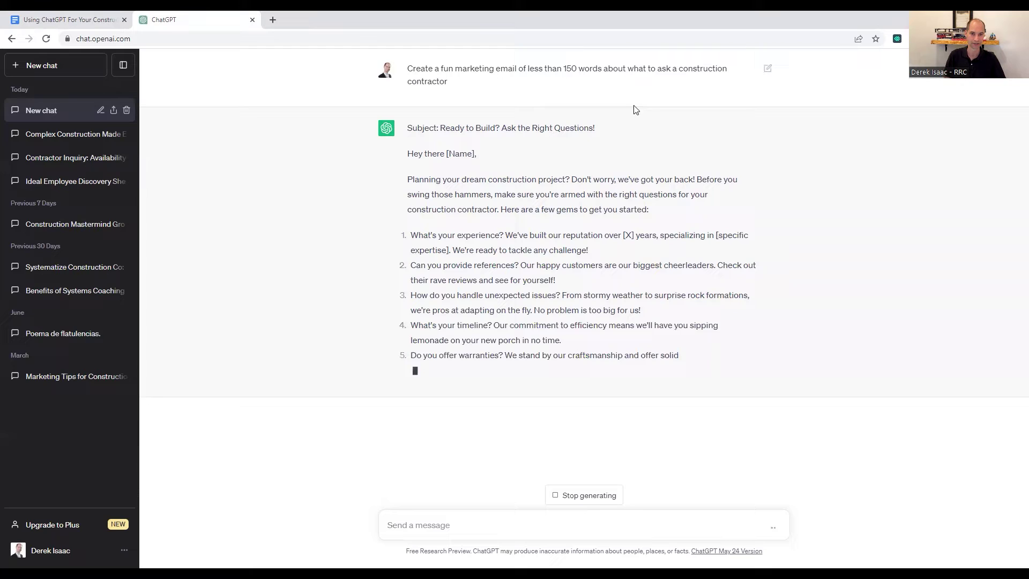
{"action": "scroll", "coordinate": [593, 331], "scroll_direction": "up", "scroll_amount": 1}
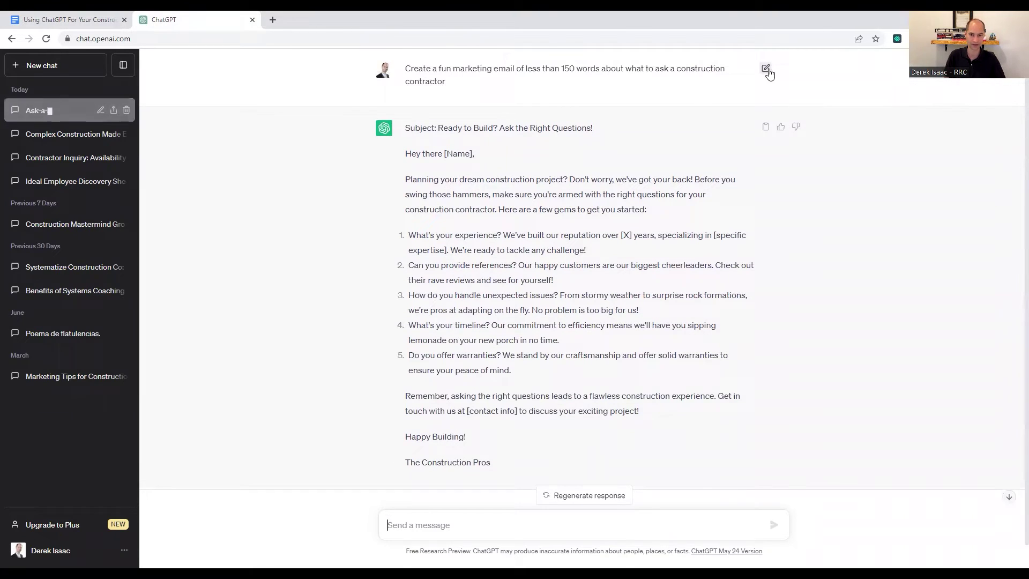
Resubmit the marketing email prompt to get a second version of the email.
{"action": "left_click", "coordinate": [766, 71]}
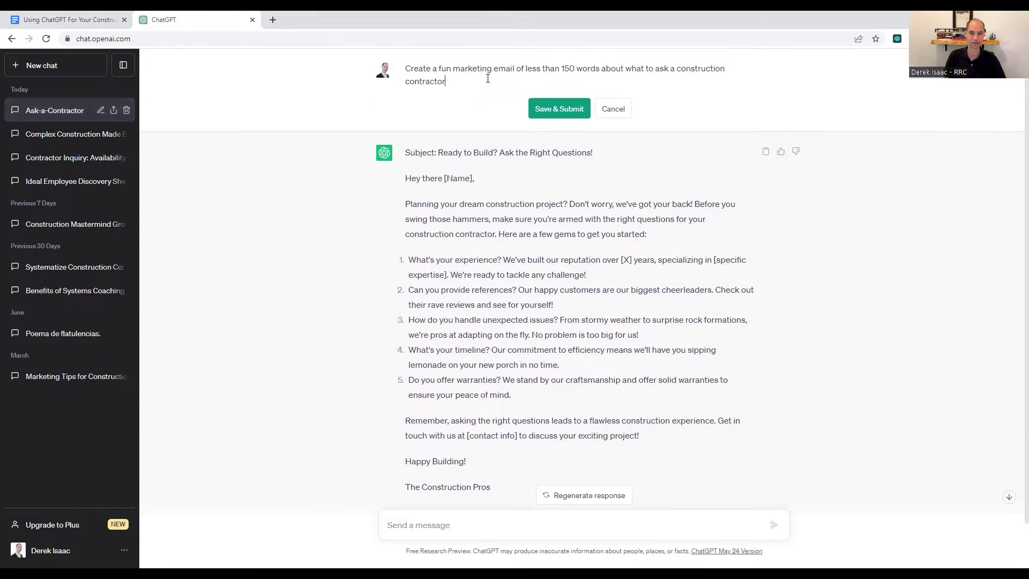
{"action": "left_click", "coordinate": [559, 109]}
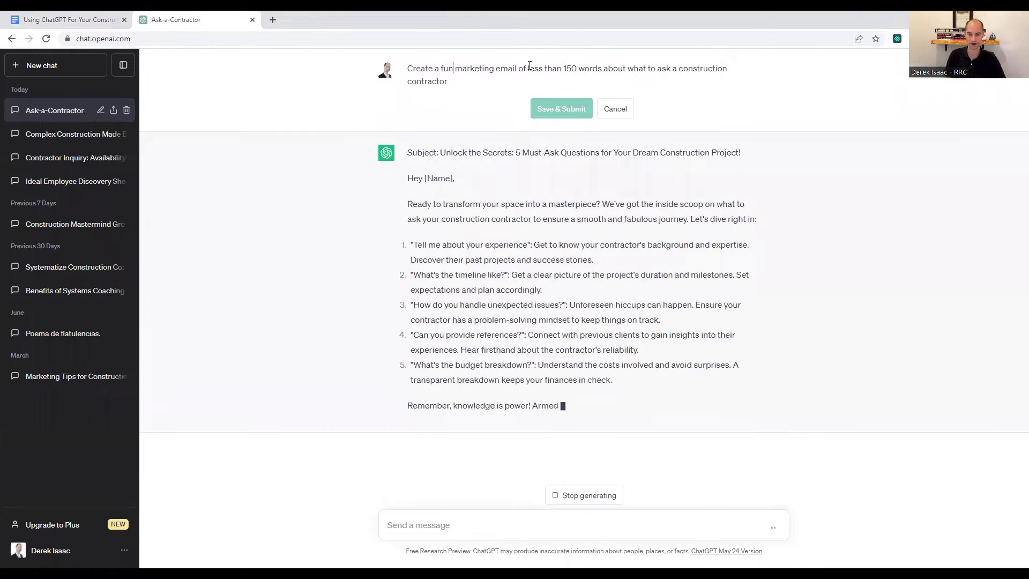
{"action": "type", "text": "ny"}
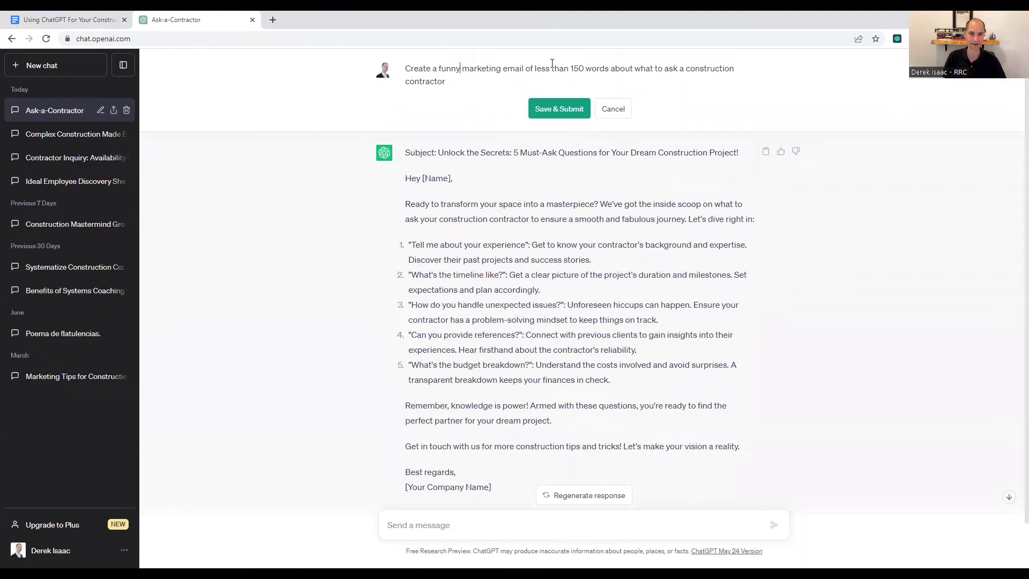
{"action": "left_click", "coordinate": [56, 19]}
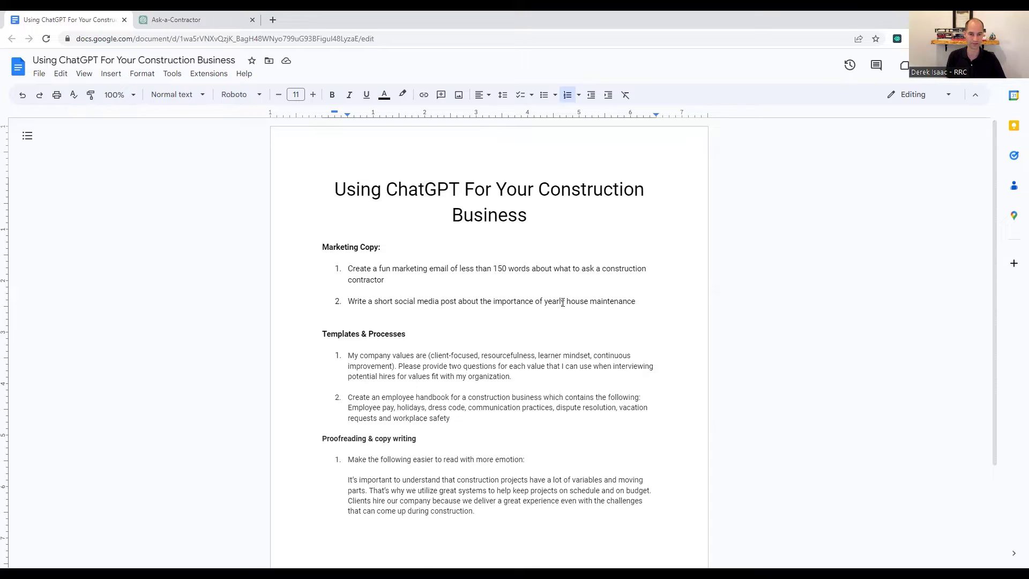
{"action": "left_click", "coordinate": [197, 100]}
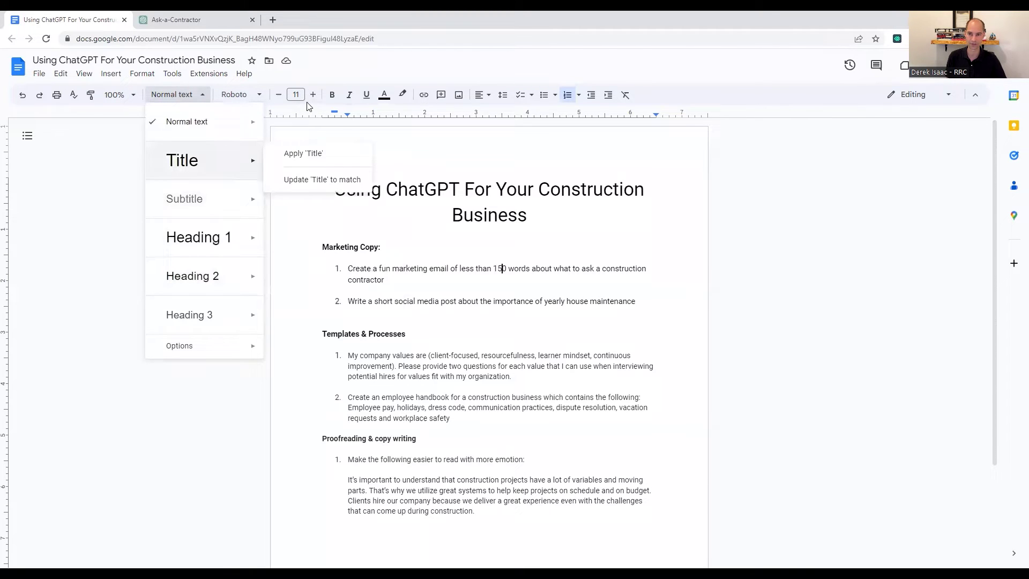
{"action": "left_click", "coordinate": [873, 192]}
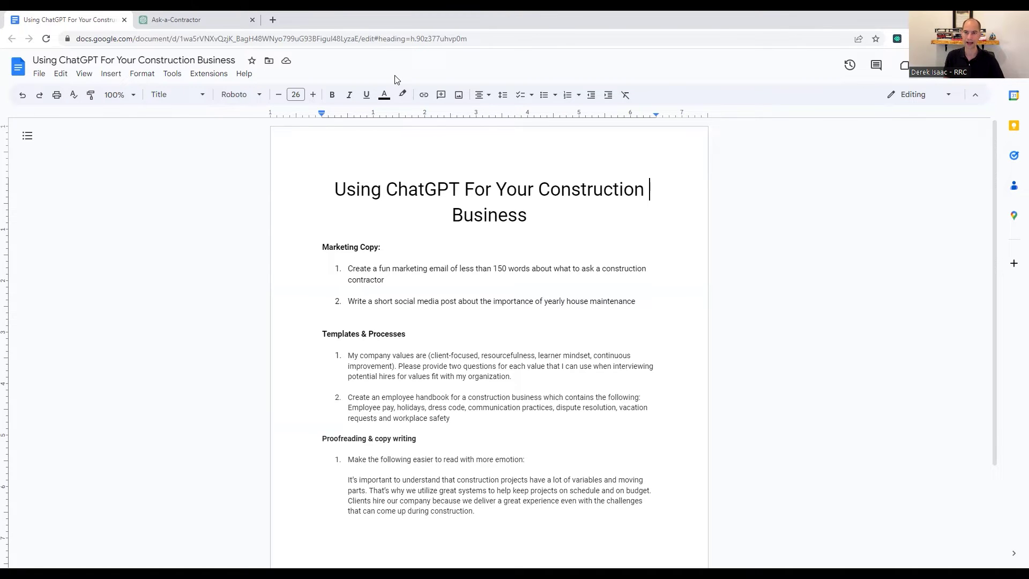
{"action": "left_click", "coordinate": [171, 19]}
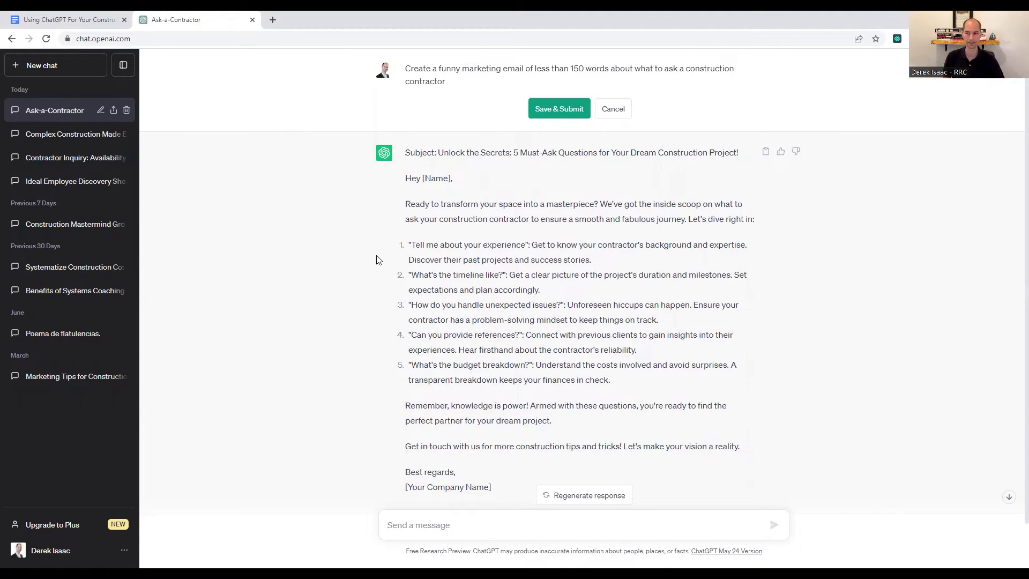
{"action": "left_click", "coordinate": [70, 20]}
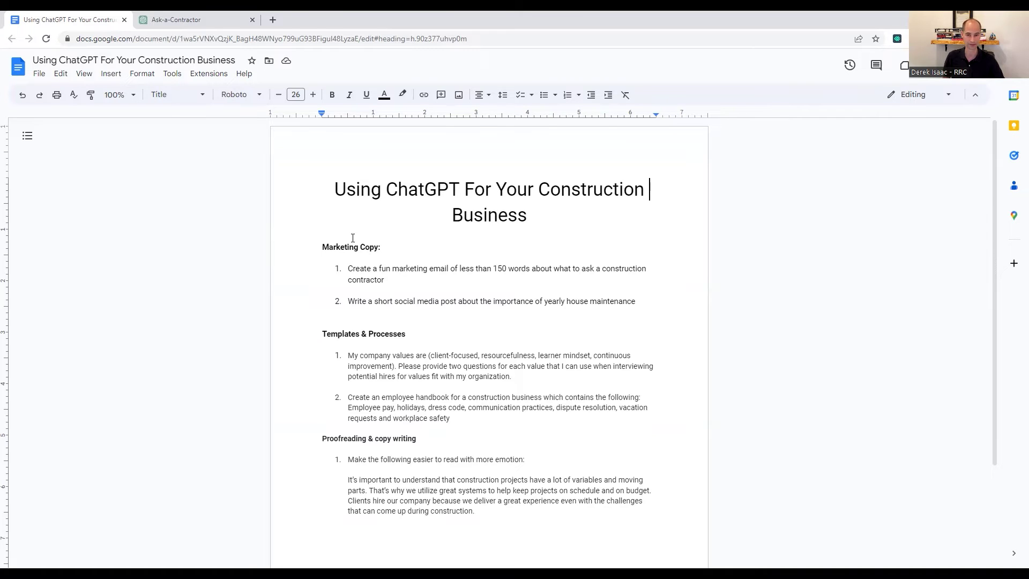
Replace the edited prompt with the company-values prompt asking for two interview questions per value.
{"action": "scroll", "coordinate": [402, 252], "scroll_direction": "down", "scroll_amount": 1}
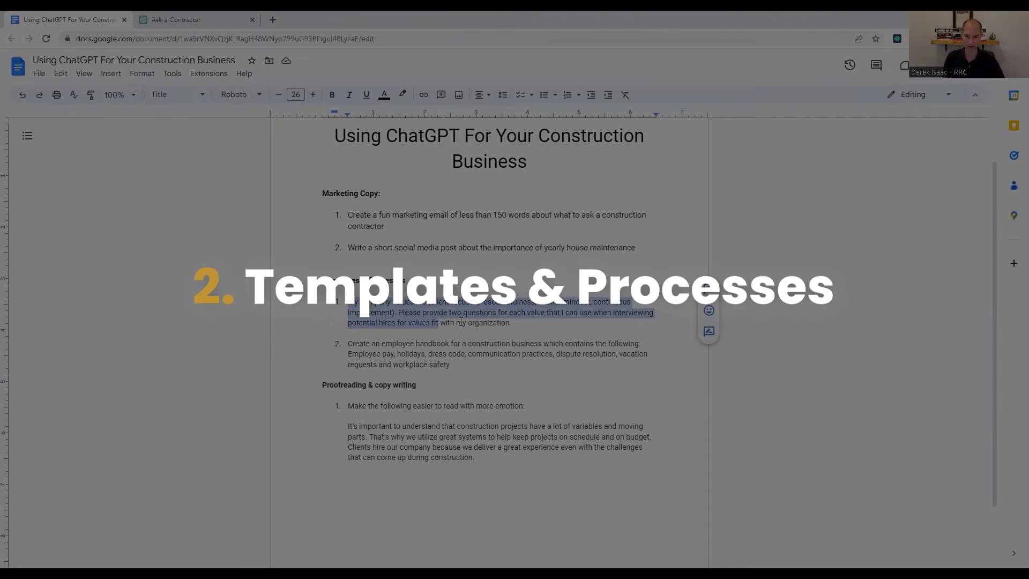
{"action": "left_click_drag", "start_coordinate": [461, 322], "coordinate": [513, 323]}
{"action": "key", "text": "ctrl+c"}
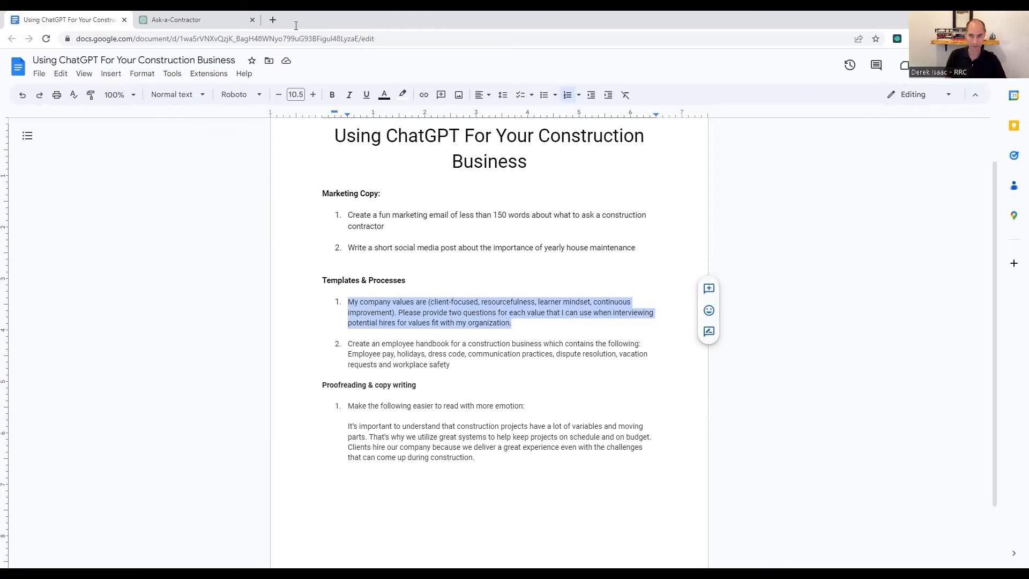
{"action": "left_click", "coordinate": [182, 19]}
{"action": "key", "text": "ctrl+a"}
{"action": "key", "text": "ctrl+v"}
{"action": "key", "text": "Return"}
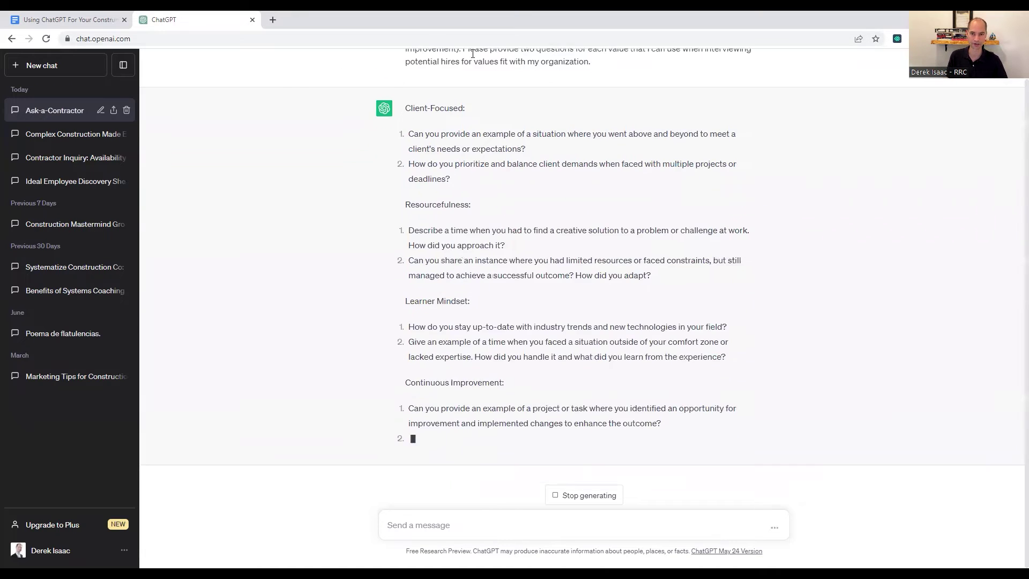
Review the generated interview questions, through to the Continuous Improvement questions and closing reminder.
{"action": "scroll", "coordinate": [547, 107], "scroll_direction": "up", "scroll_amount": 2}
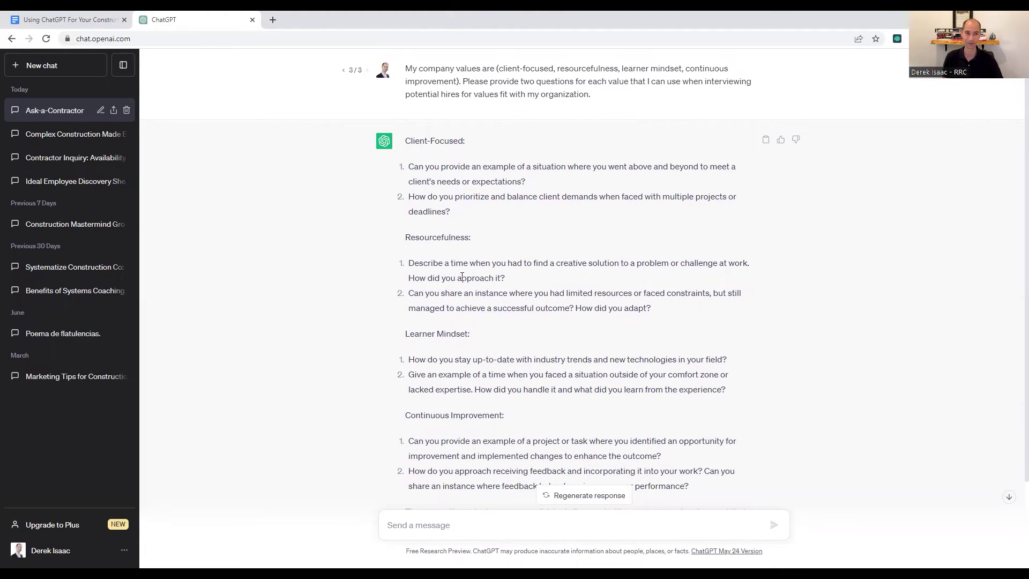
{"action": "scroll", "coordinate": [445, 204], "scroll_direction": "down", "scroll_amount": 1}
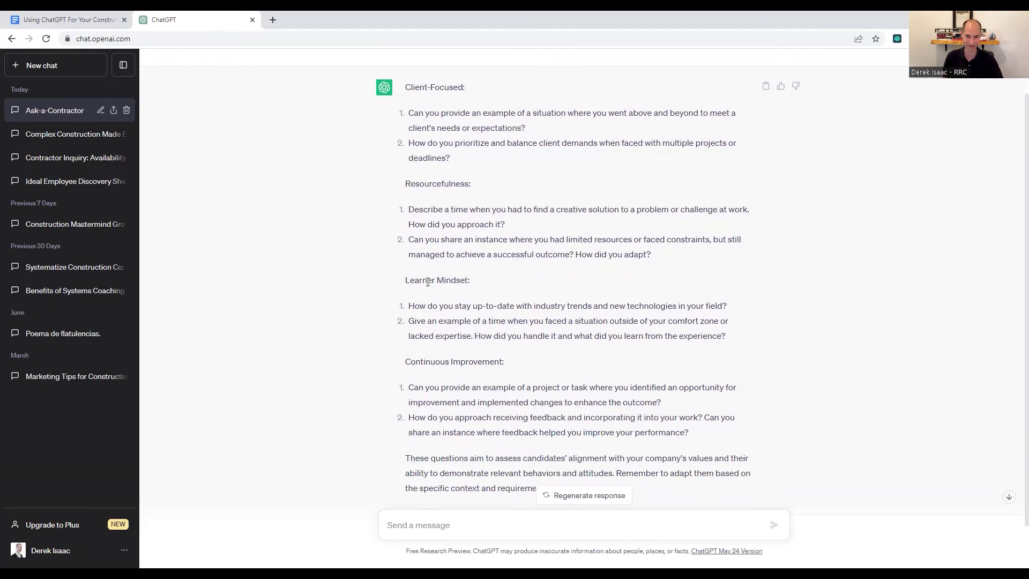
{"action": "scroll", "coordinate": [482, 264], "scroll_direction": "down", "scroll_amount": 1}
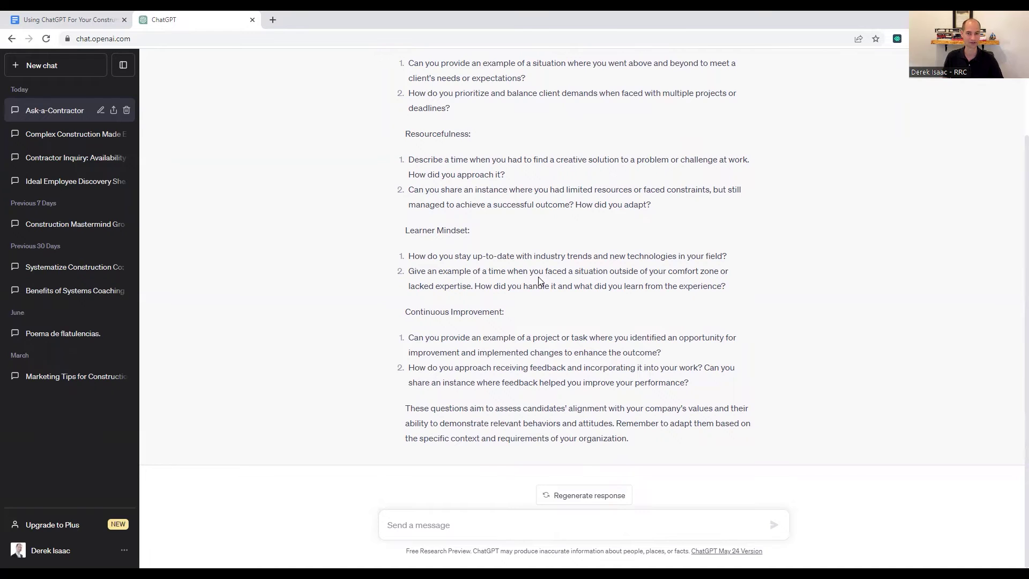
{"action": "scroll", "coordinate": [518, 266], "scroll_direction": "up", "scroll_amount": 2}
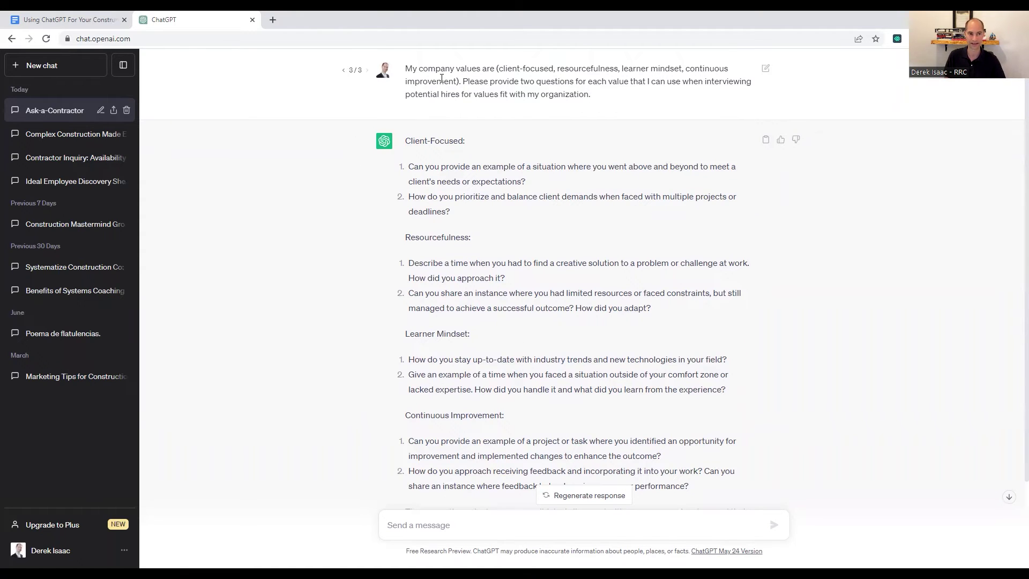
Select the employee handbook prompt (item 2) in the prompts document.
{"action": "left_click", "coordinate": [92, 19]}
{"action": "left_click", "coordinate": [399, 345]}
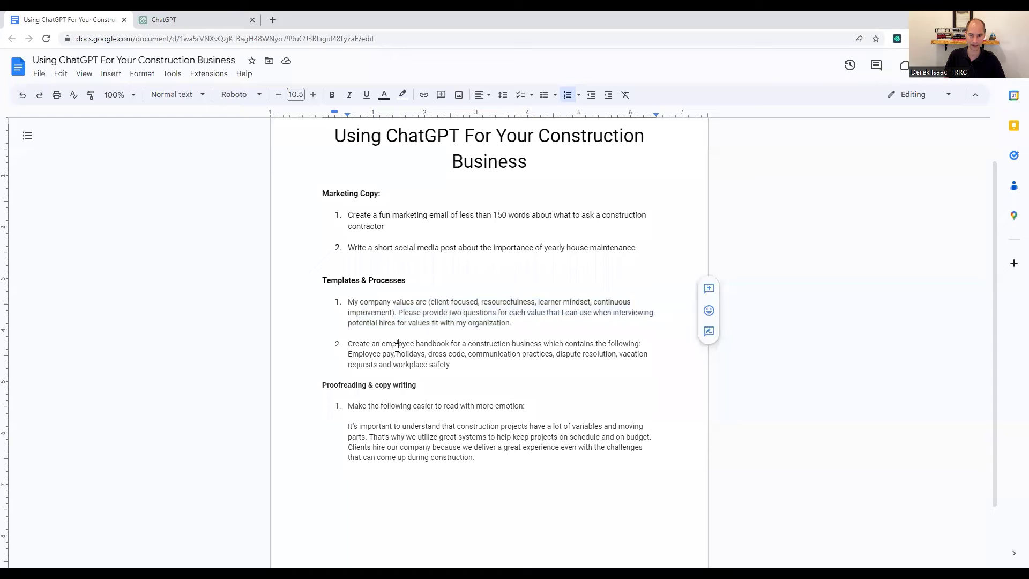
{"action": "left_click_drag", "start_coordinate": [348, 344], "coordinate": [450, 363]}
{"action": "key", "text": "ctrl+c"}
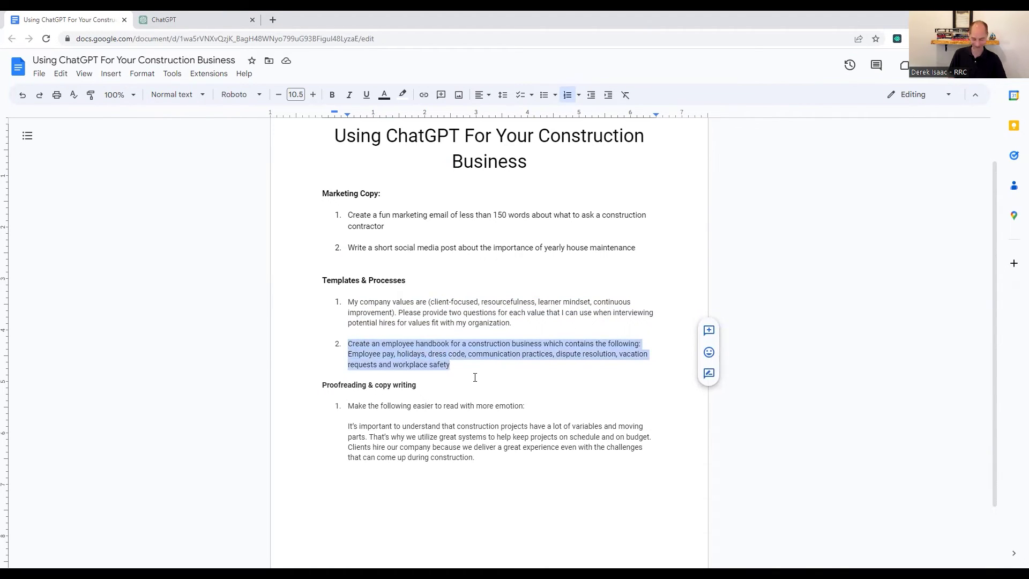
Swap the interview-values prompt for the employee handbook prompt, resubmit, and review the handbook draft.
{"action": "left_click", "coordinate": [214, 20]}
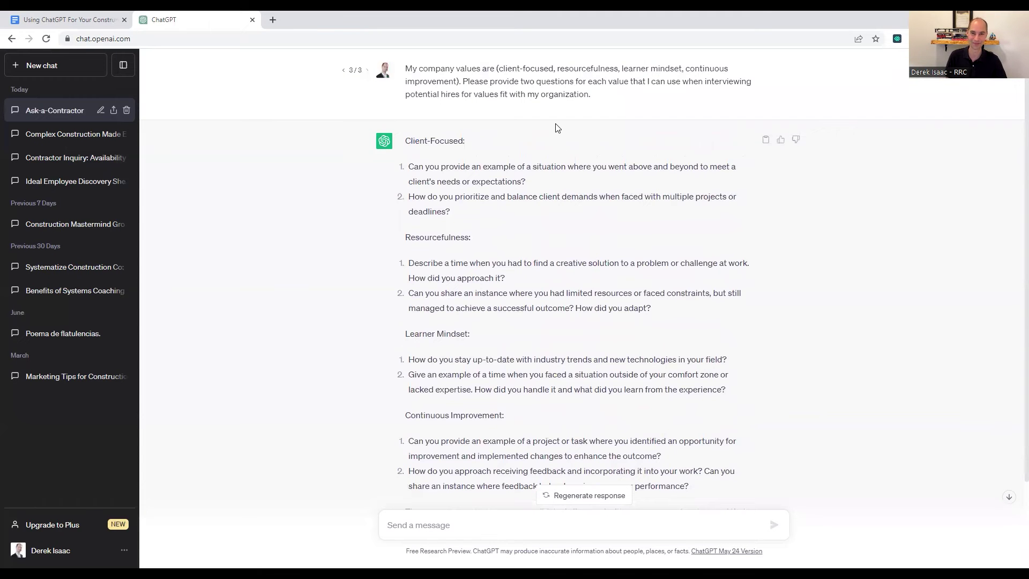
{"action": "left_click", "coordinate": [766, 68]}
{"action": "left_click_drag", "start_coordinate": [405, 68], "coordinate": [611, 102]}
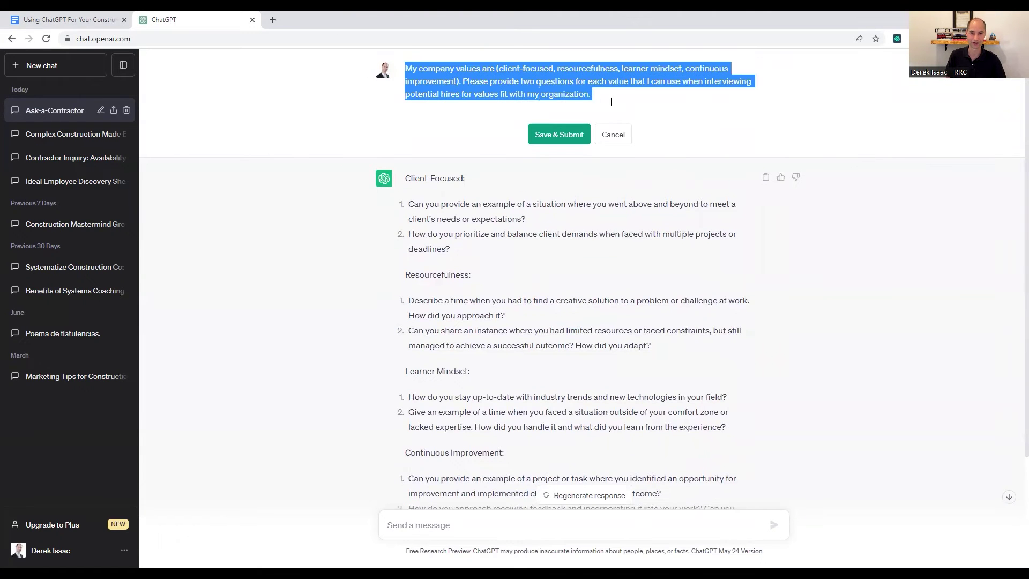
{"action": "key", "text": "ctrl+v"}
{"action": "key", "text": "Return"}
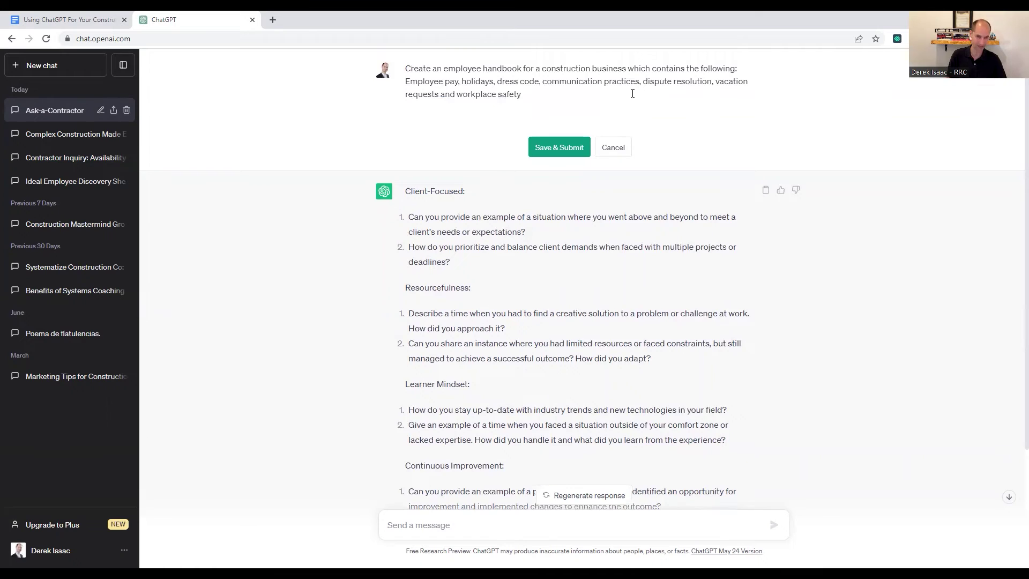
{"action": "left_click", "coordinate": [559, 150]}
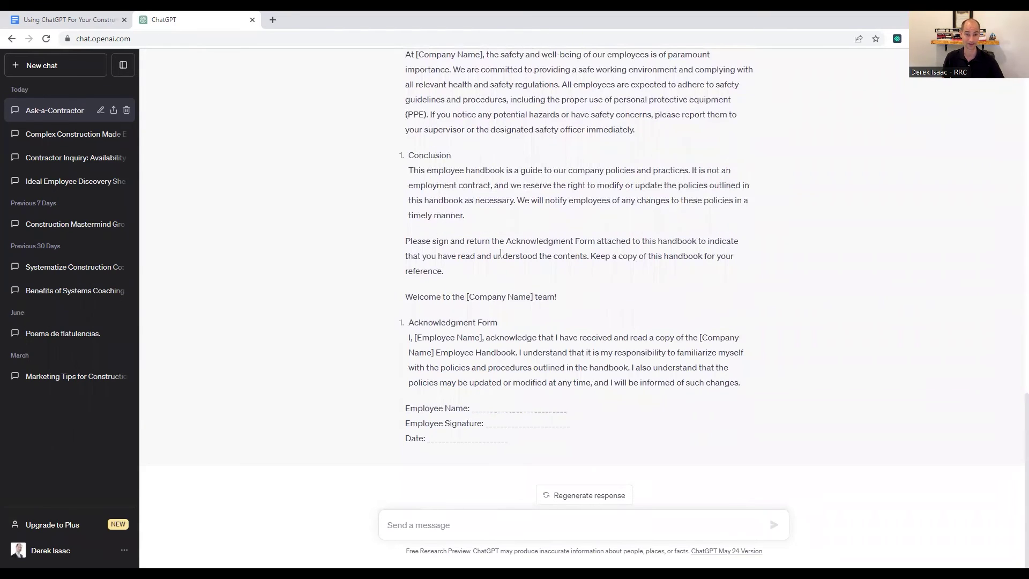
{"action": "scroll", "coordinate": [500, 252], "scroll_direction": "up", "scroll_amount": 5}
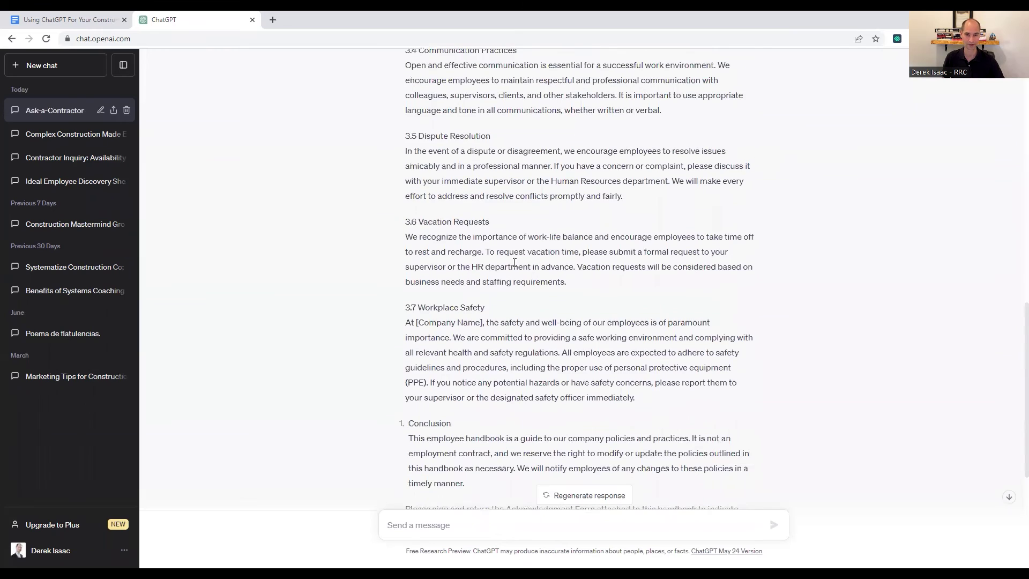
{"action": "scroll", "coordinate": [538, 227], "scroll_direction": "up", "scroll_amount": 14}
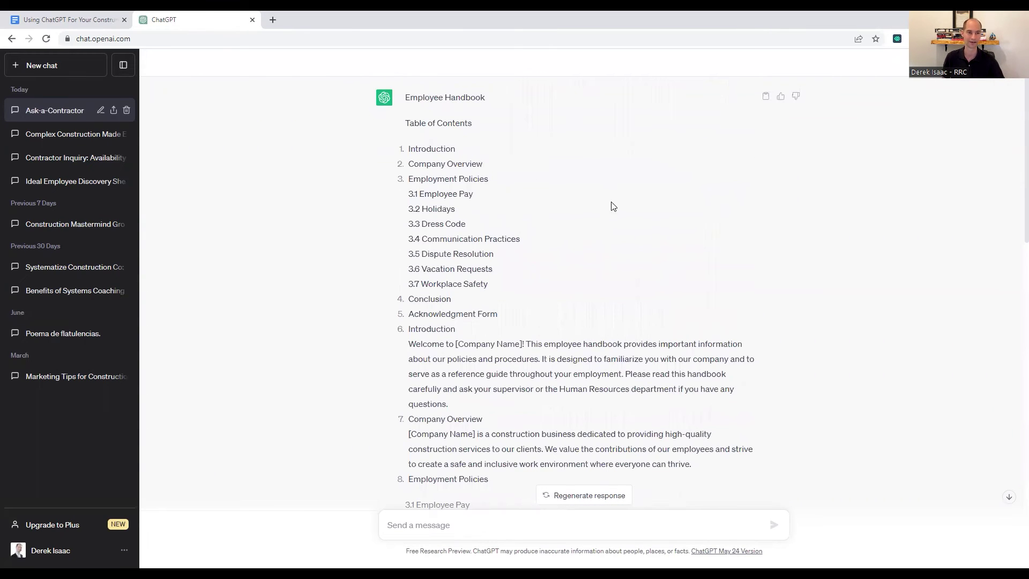
Copy the Proofreading & copy writing prompt along with its construction paragraph.
{"action": "left_click", "coordinate": [81, 20]}
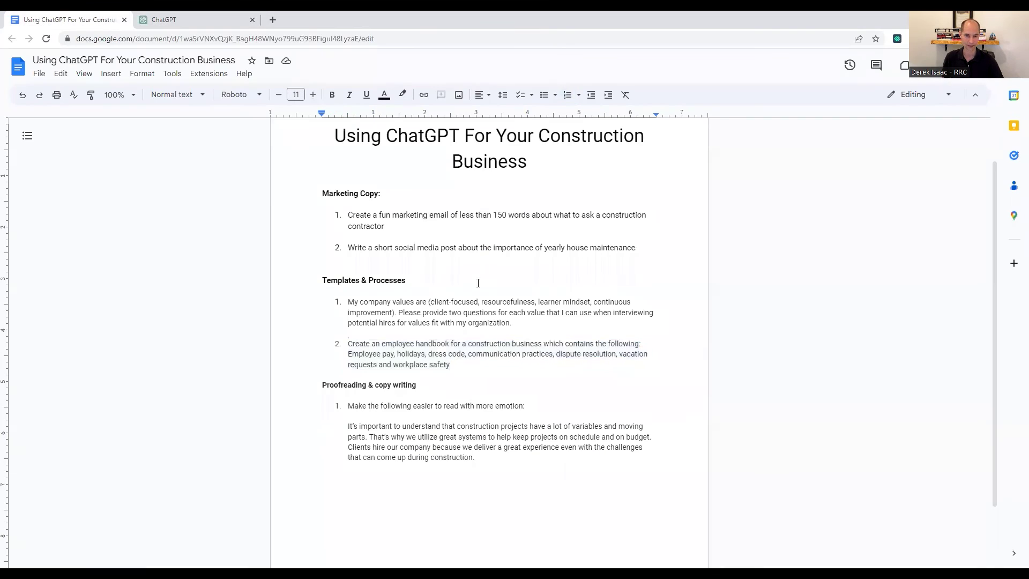
{"action": "scroll", "coordinate": [463, 271], "scroll_direction": "down", "scroll_amount": 1}
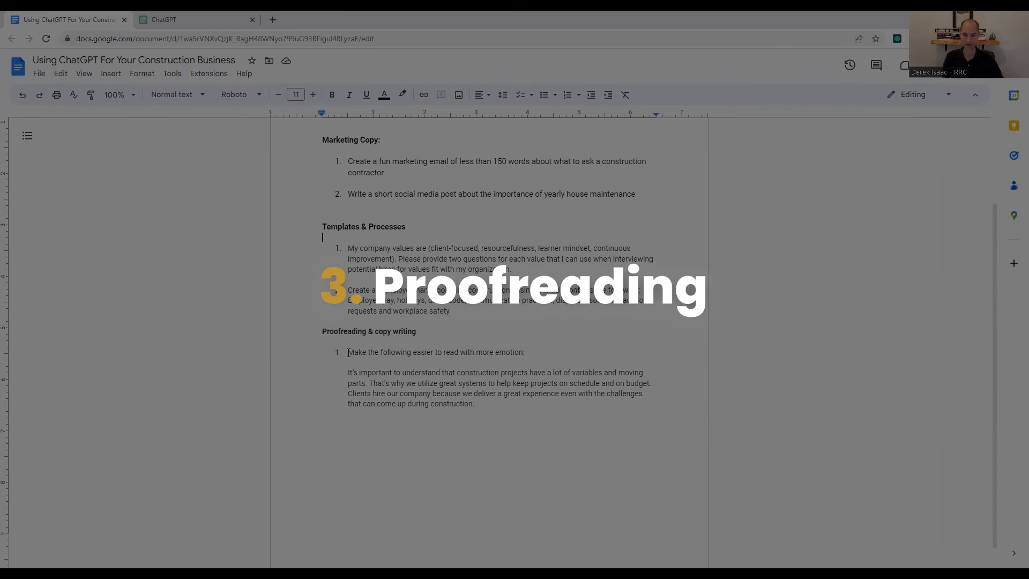
{"action": "left_click_drag", "start_coordinate": [350, 353], "coordinate": [475, 405]}
{"action": "key", "text": "ctrl+c"}
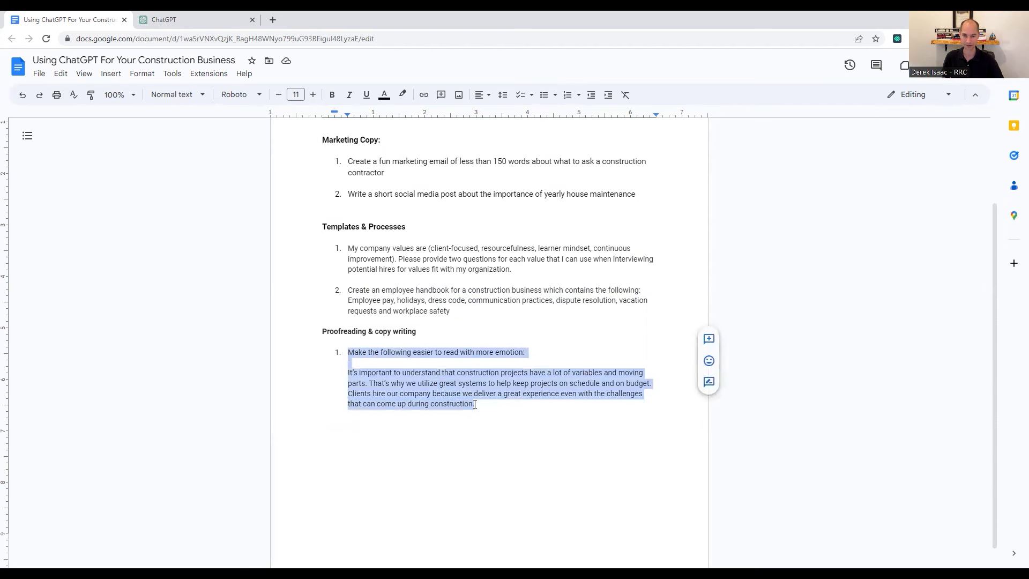
{"action": "left_click", "coordinate": [345, 352]}
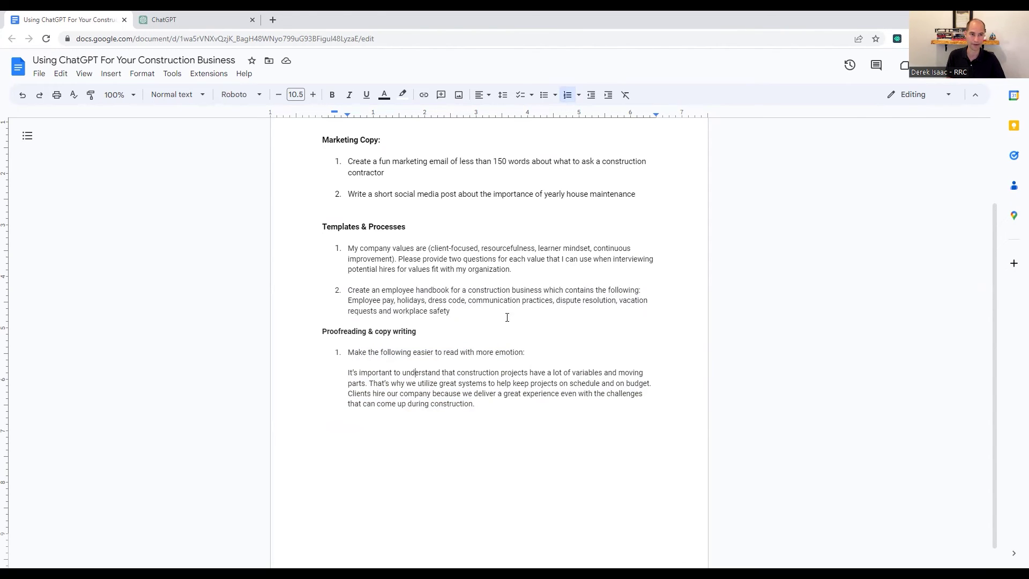
Paste the proofreading prompt over the handbook prompt and resubmit it for a more emotional rewrite.
{"action": "left_click", "coordinate": [189, 17]}
{"action": "scroll", "coordinate": [487, 154], "scroll_direction": "up", "scroll_amount": 3}
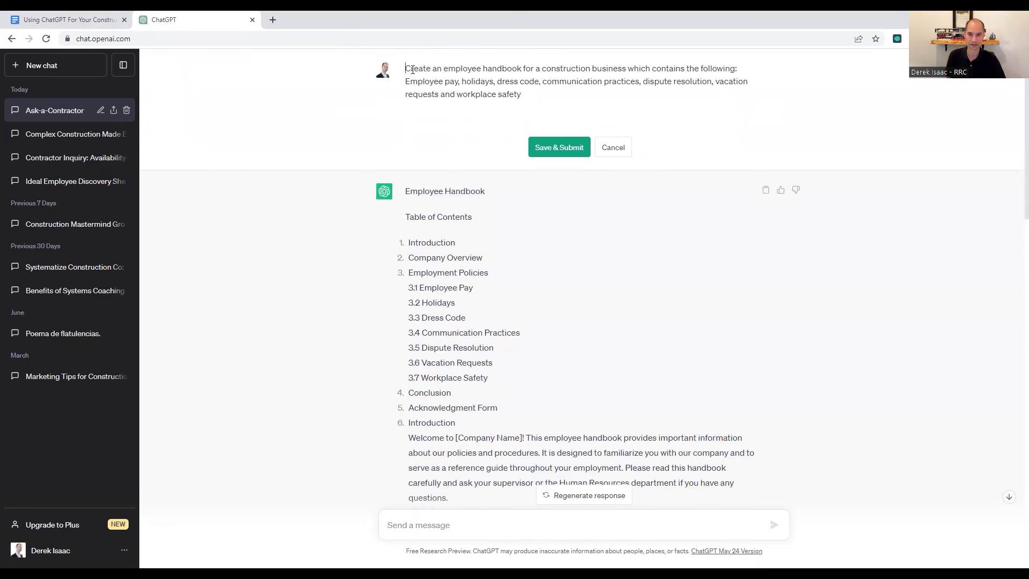
{"action": "left_click_drag", "start_coordinate": [406, 68], "coordinate": [523, 95]}
{"action": "key", "text": "ctrl+v"}
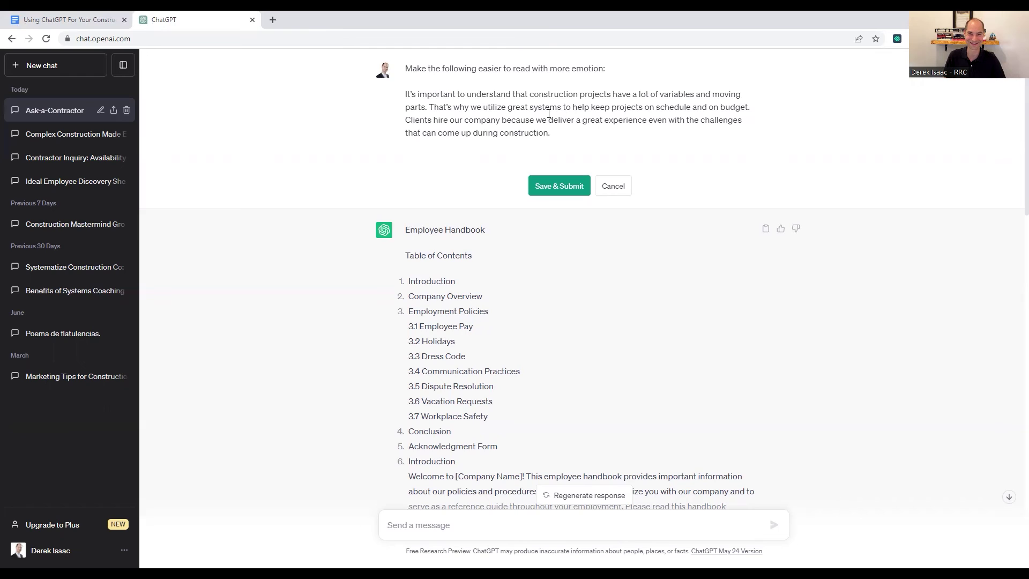
{"action": "left_click", "coordinate": [560, 188]}
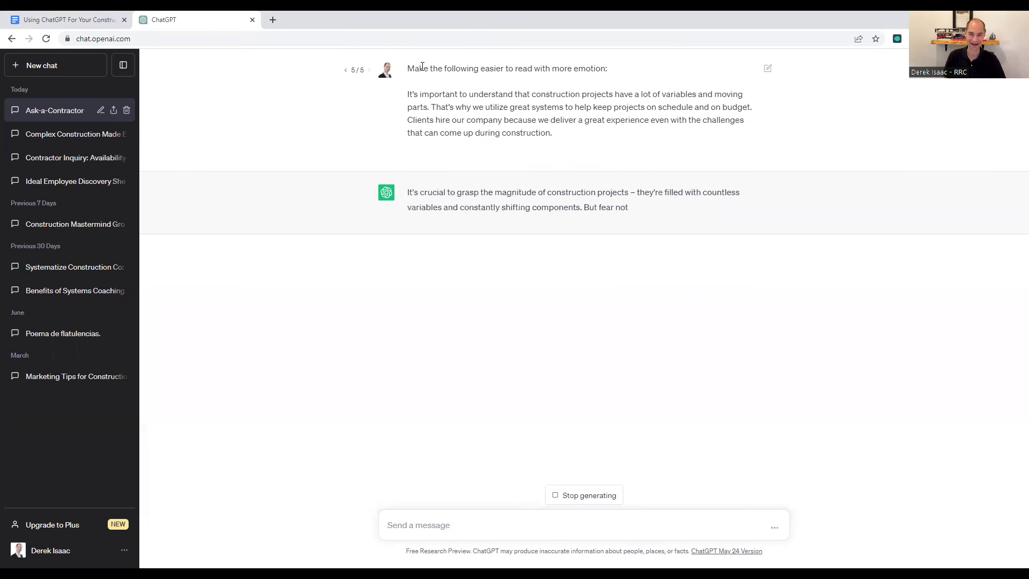